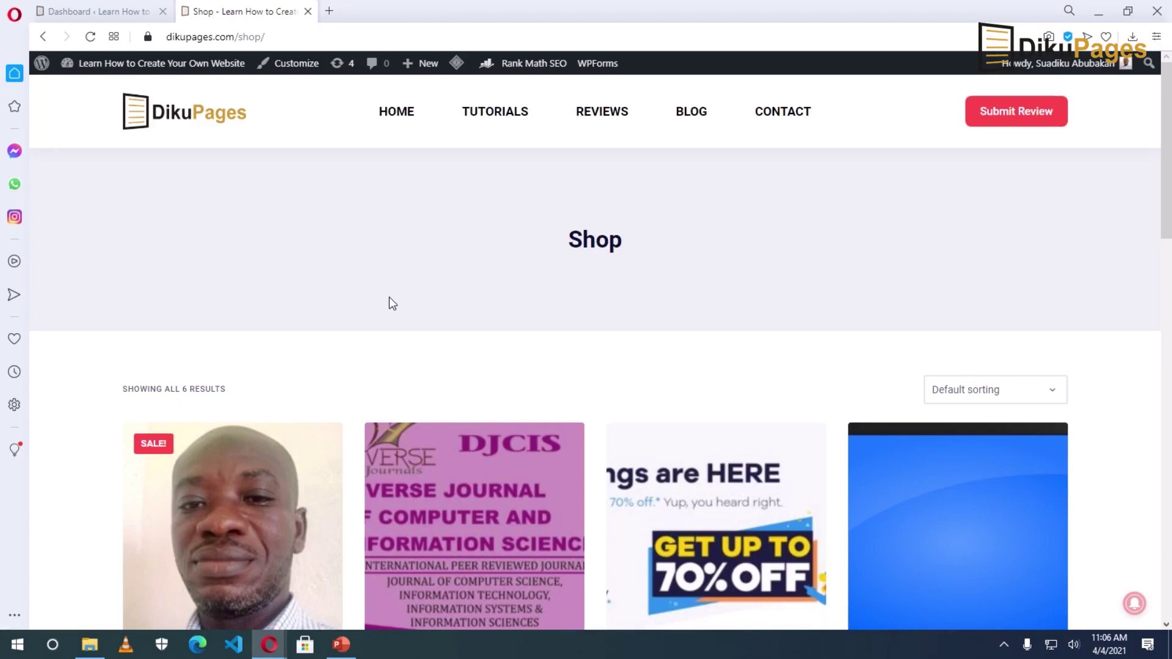
Step: Add the Sports Watch to the cart and proceed to checkout with the $10.99 order
{"action": "scroll", "coordinate": [442, 326], "scroll_direction": "down", "scroll_amount": 8}
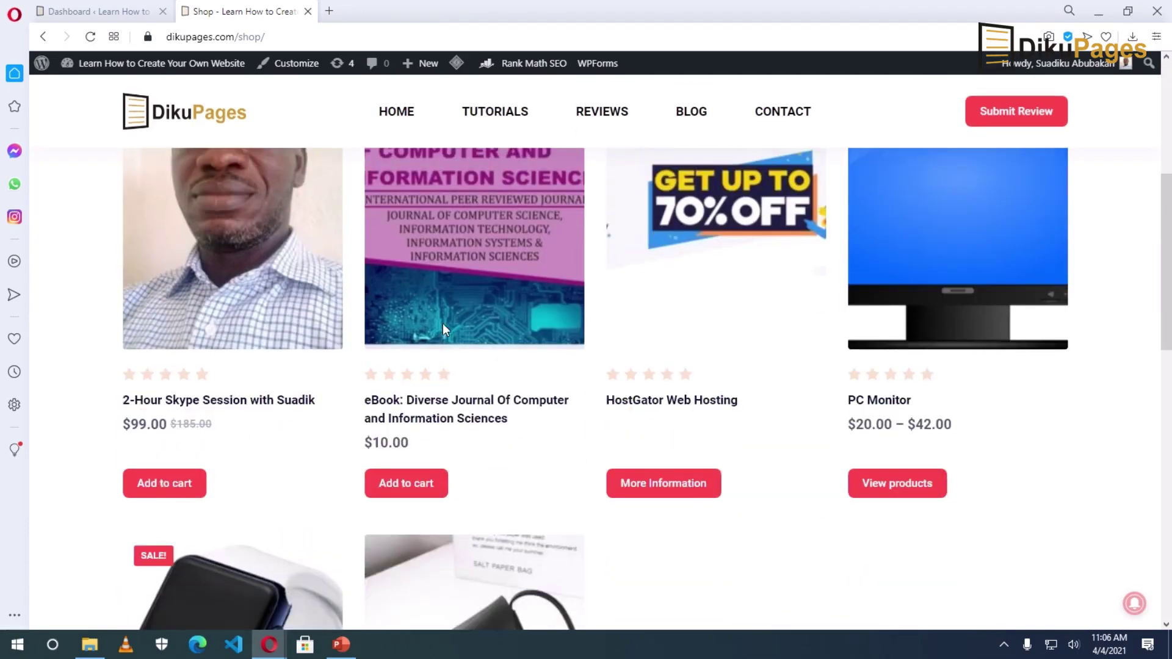
{"action": "scroll", "coordinate": [450, 340], "scroll_direction": "down", "scroll_amount": 3}
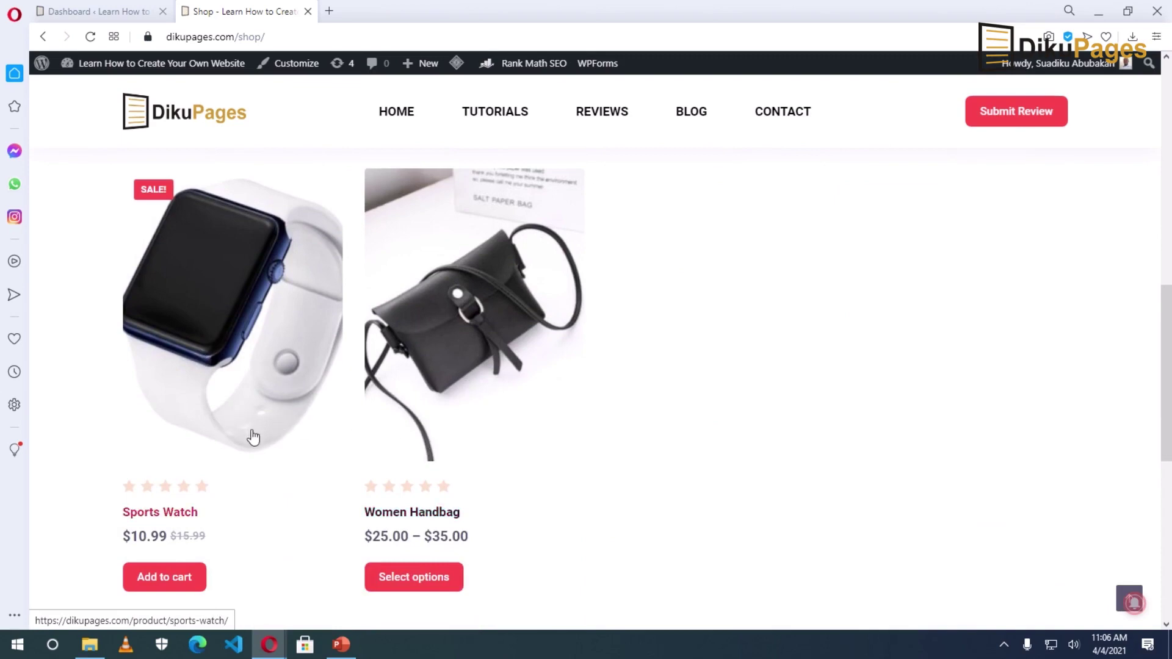
{"action": "left_click", "coordinate": [216, 320]}
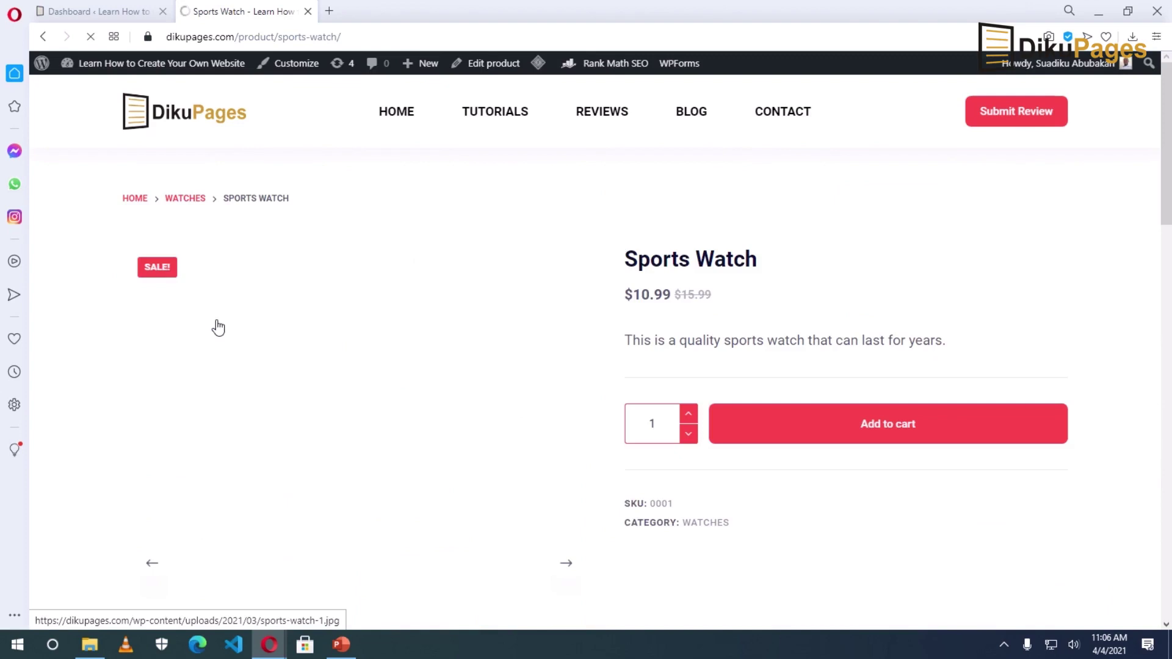
{"action": "left_click", "coordinate": [869, 426]}
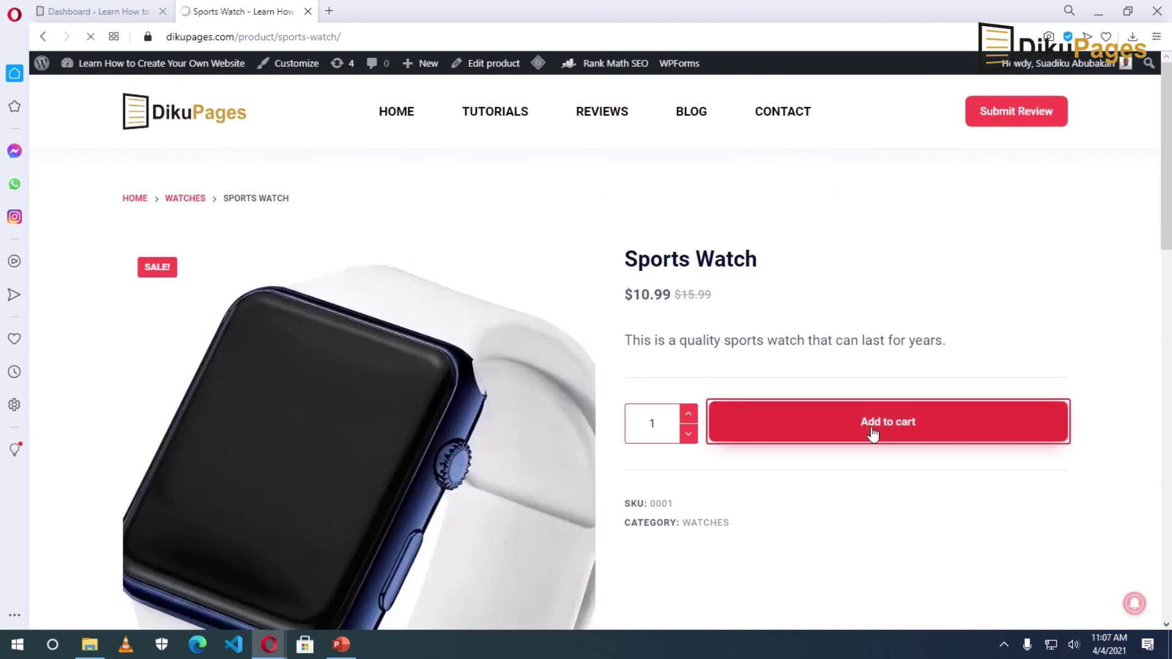
{"action": "left_click", "coordinate": [1019, 266]}
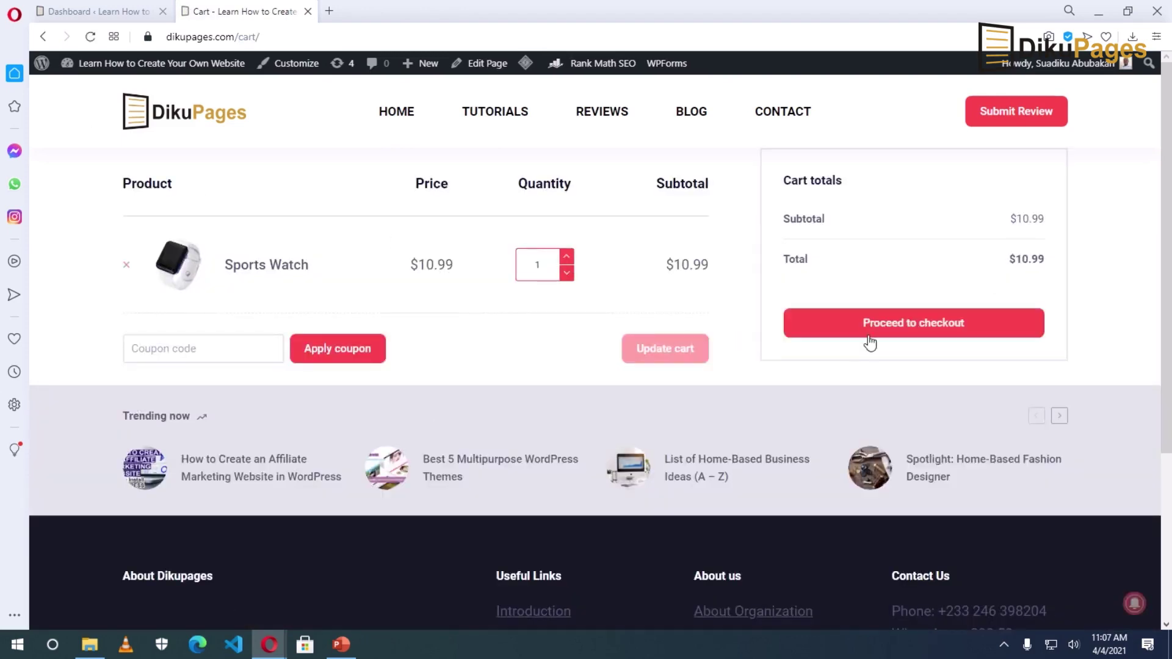
{"action": "left_click", "coordinate": [946, 322]}
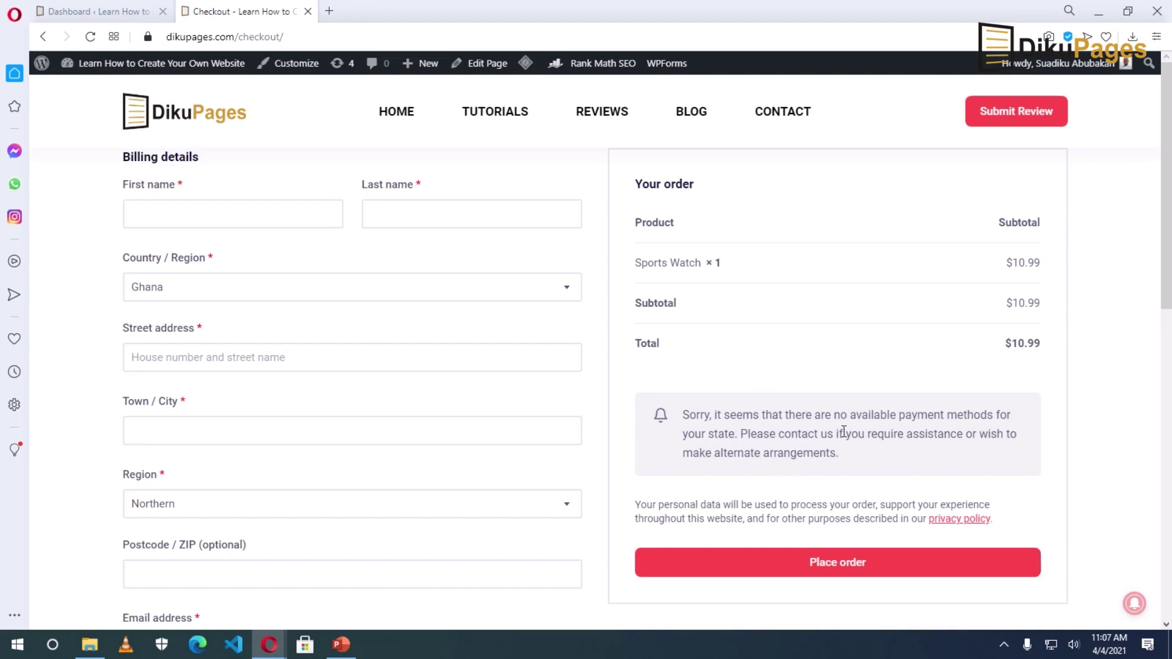
Step: Review the checkout showing no available payment methods, then return to the WordPress admin Dashboard
{"action": "scroll", "coordinate": [844, 432], "scroll_direction": "down", "scroll_amount": 1}
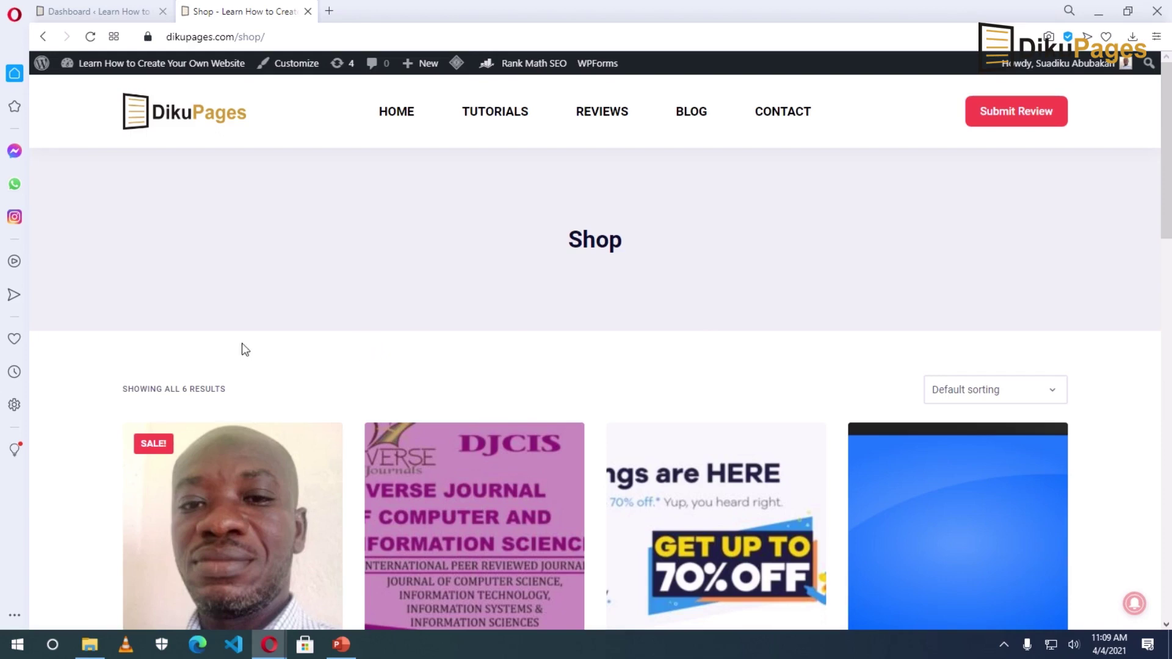
{"action": "left_click", "coordinate": [114, 14]}
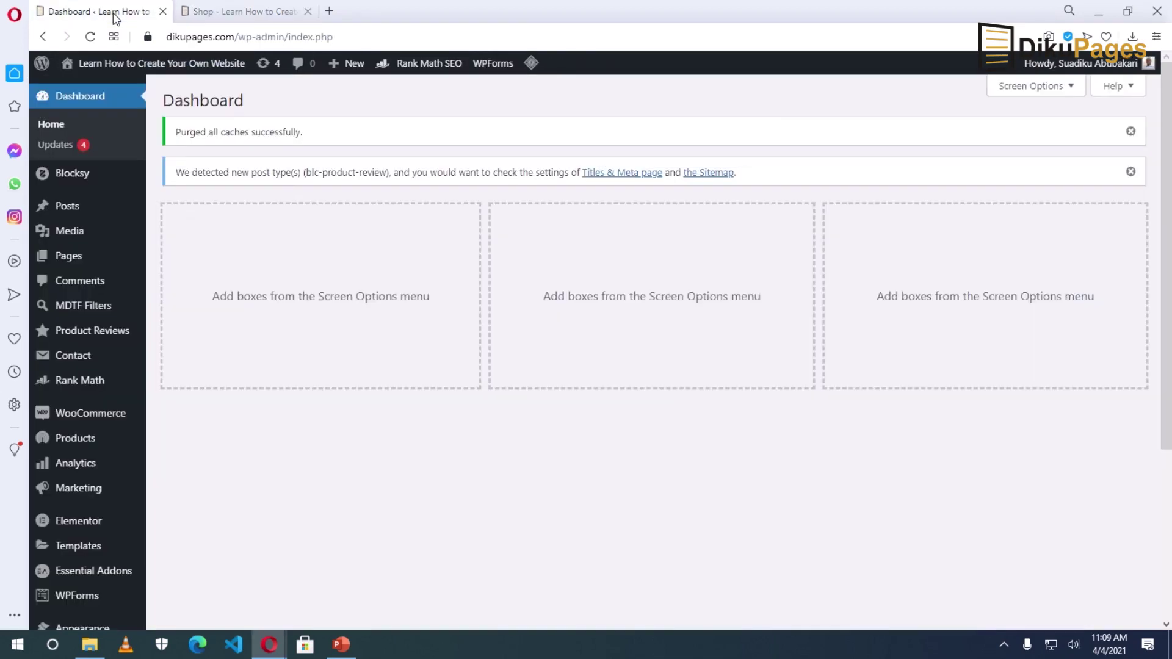
Step: Go to WooCommerce Settings and show the Payments list of four disabled methods
{"action": "mouse_move", "coordinate": [64, 412]}
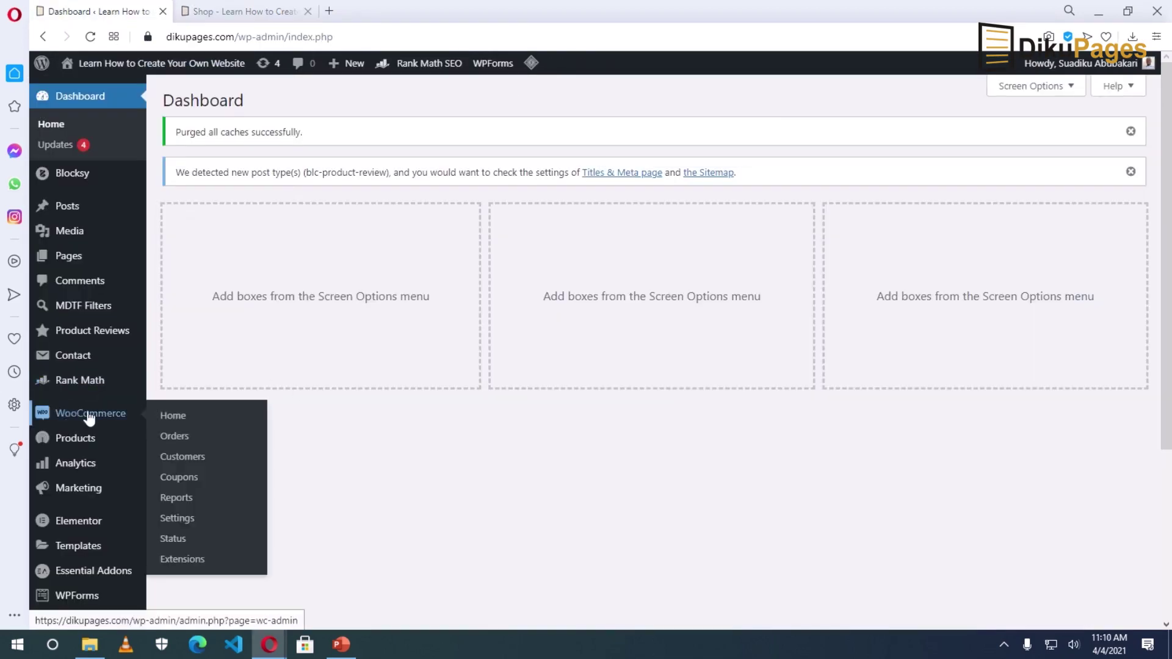
{"action": "left_click", "coordinate": [178, 523]}
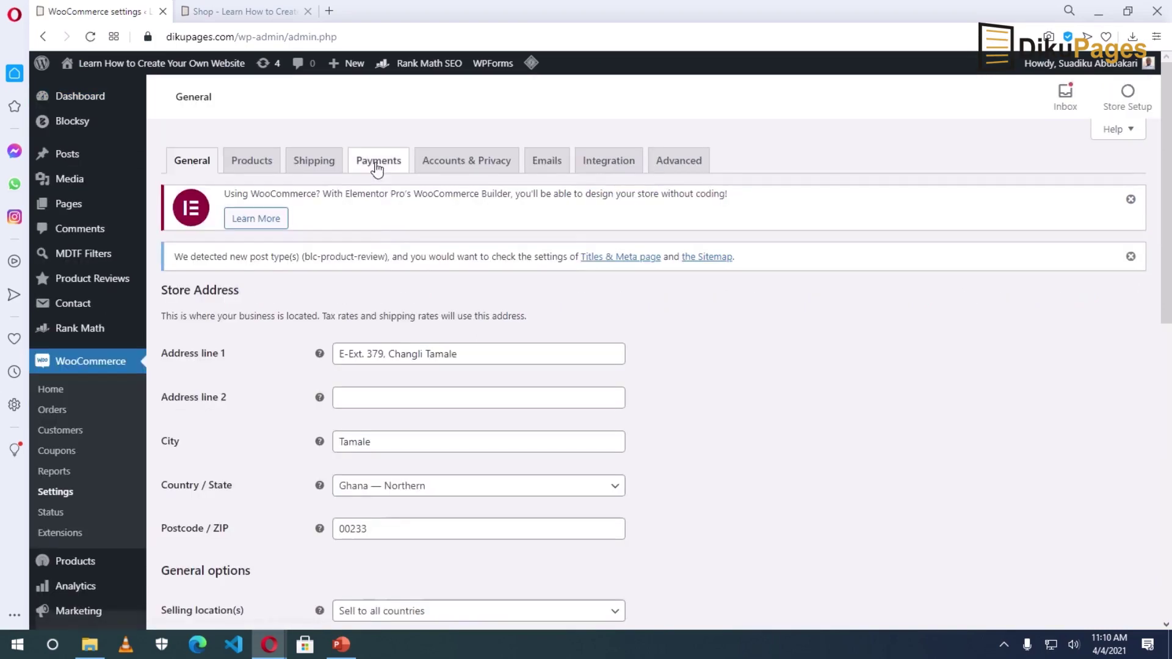
{"action": "left_click", "coordinate": [376, 166]}
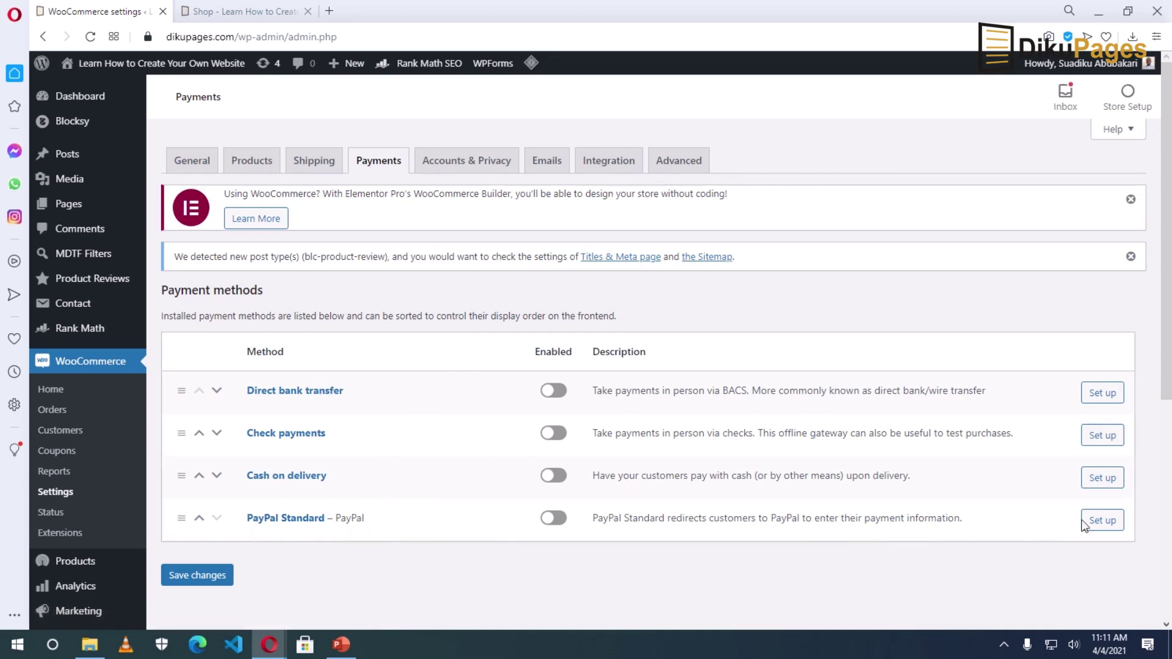
Step: Enable PayPal Standard in its setup page and edit its 'PayPal' title field
{"action": "left_click", "coordinate": [1101, 521]}
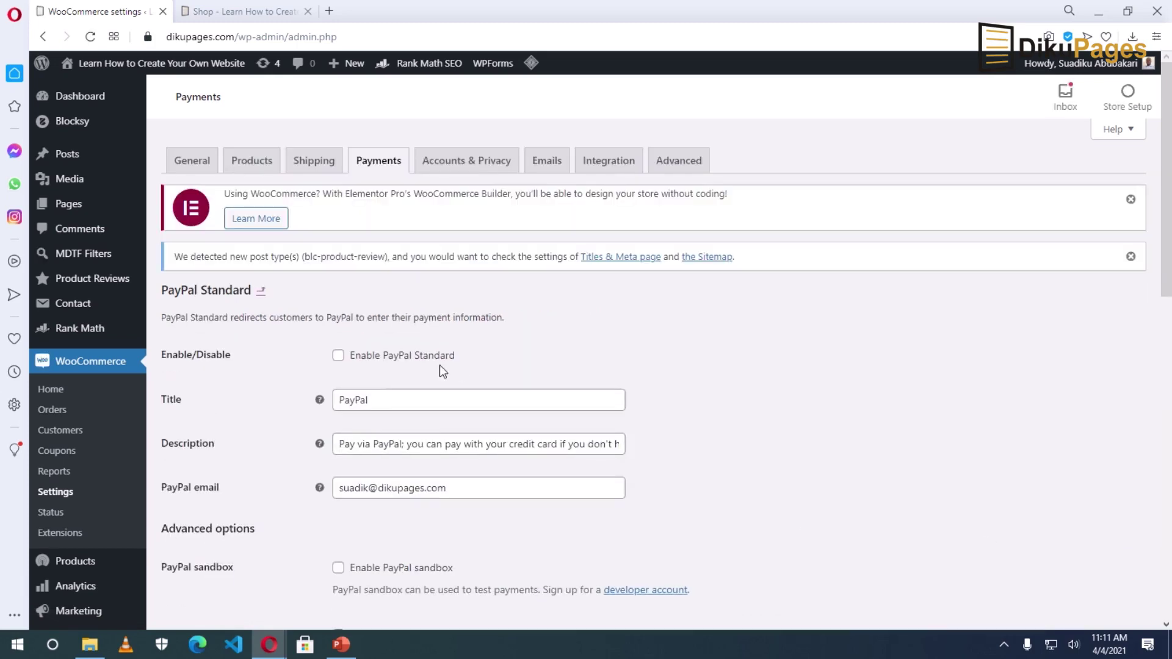
{"action": "left_click", "coordinate": [384, 363]}
{"action": "left_click", "coordinate": [378, 400]}
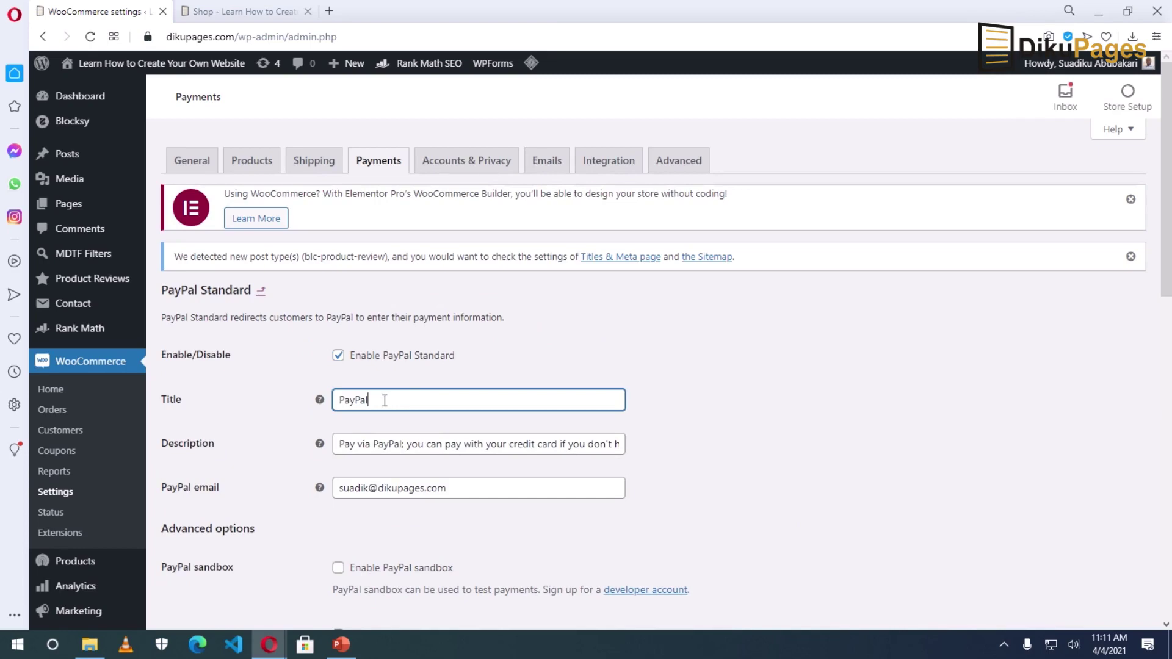
{"action": "scroll", "coordinate": [385, 403], "scroll_direction": "down", "scroll_amount": 3}
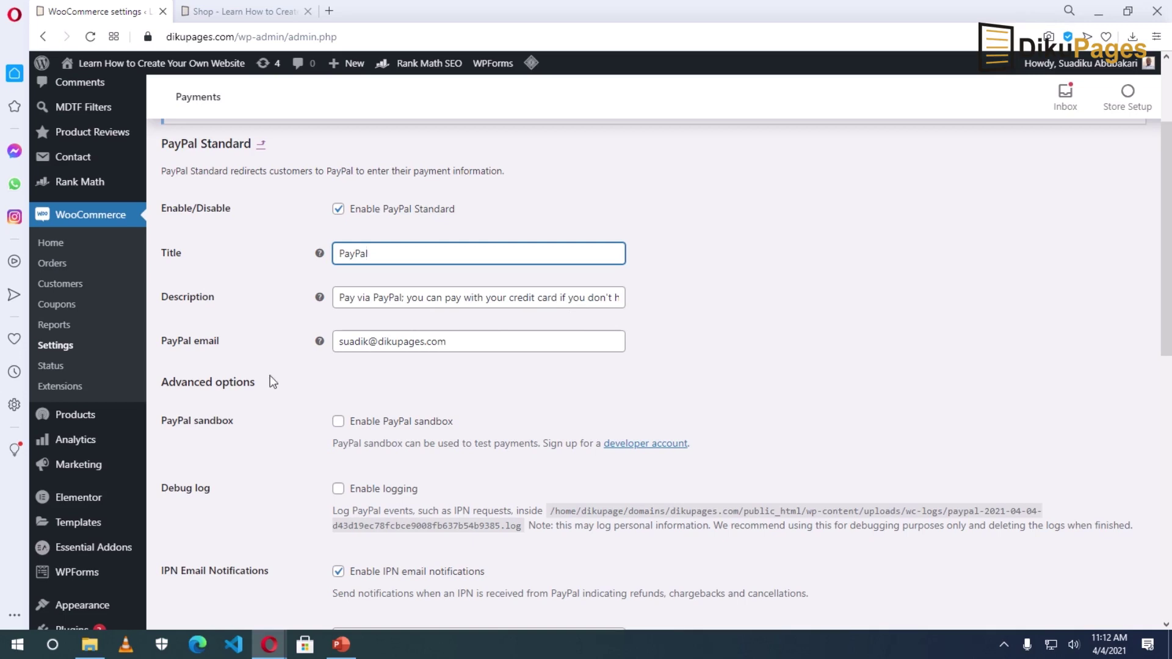
Step: Replace the PayPal email with the store owner's address, leaving the receiver email unchanged
{"action": "left_click_drag", "start_coordinate": [478, 345], "coordinate": [281, 353]}
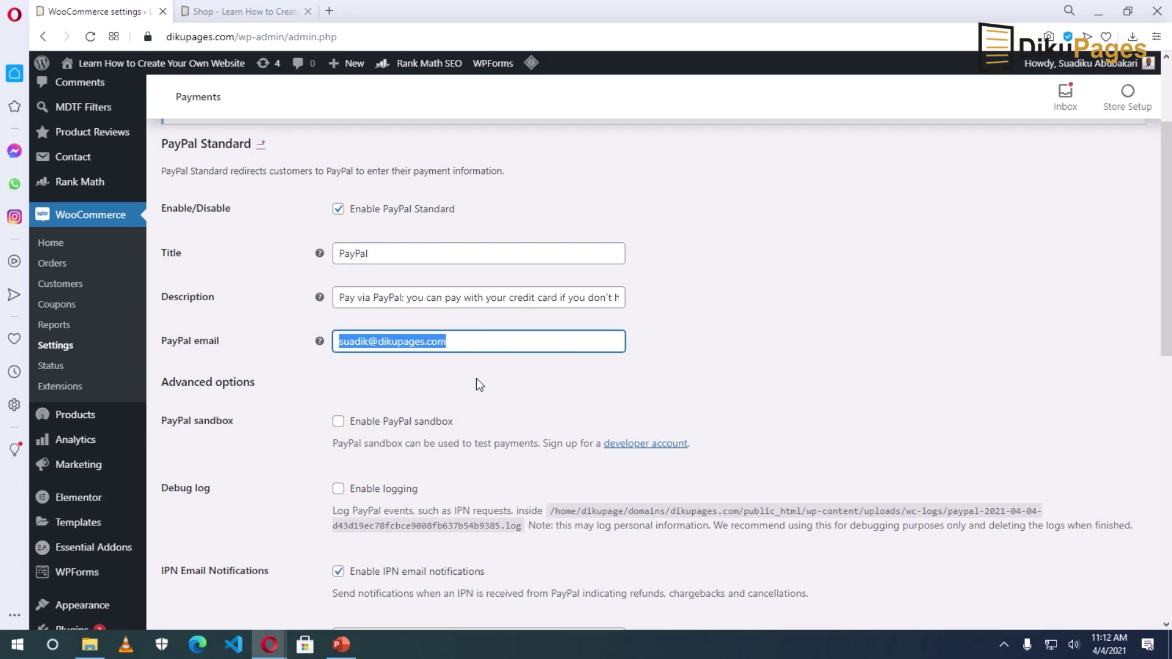
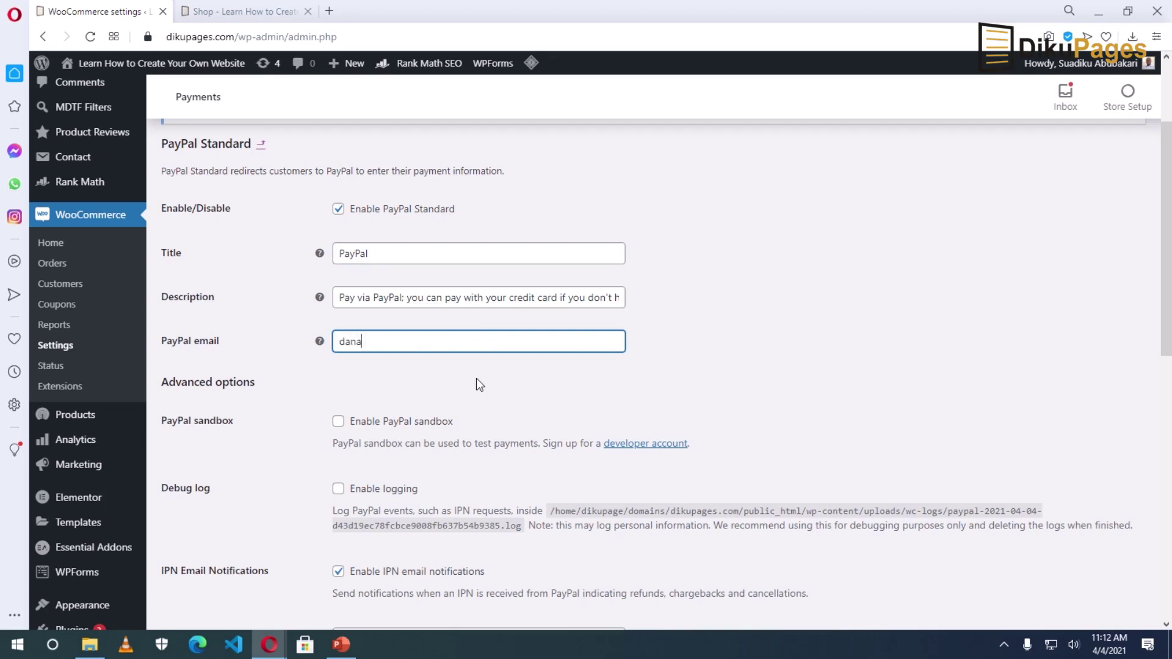
{"action": "scroll", "coordinate": [485, 392], "scroll_direction": "down", "scroll_amount": 5}
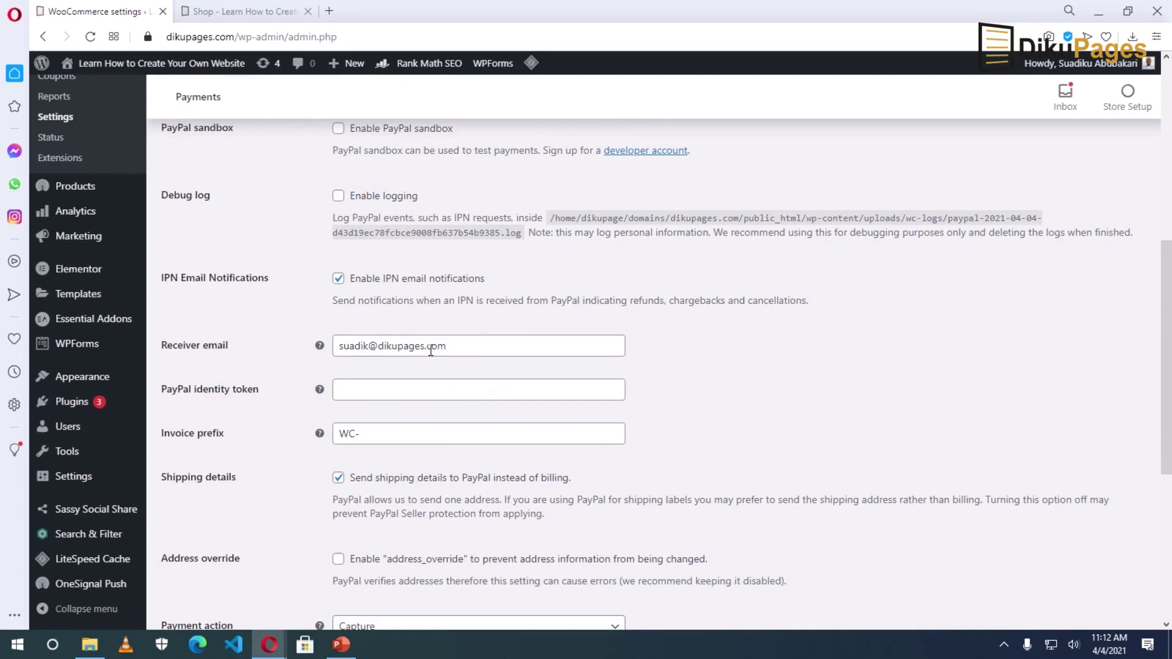
{"action": "left_click", "coordinate": [472, 346]}
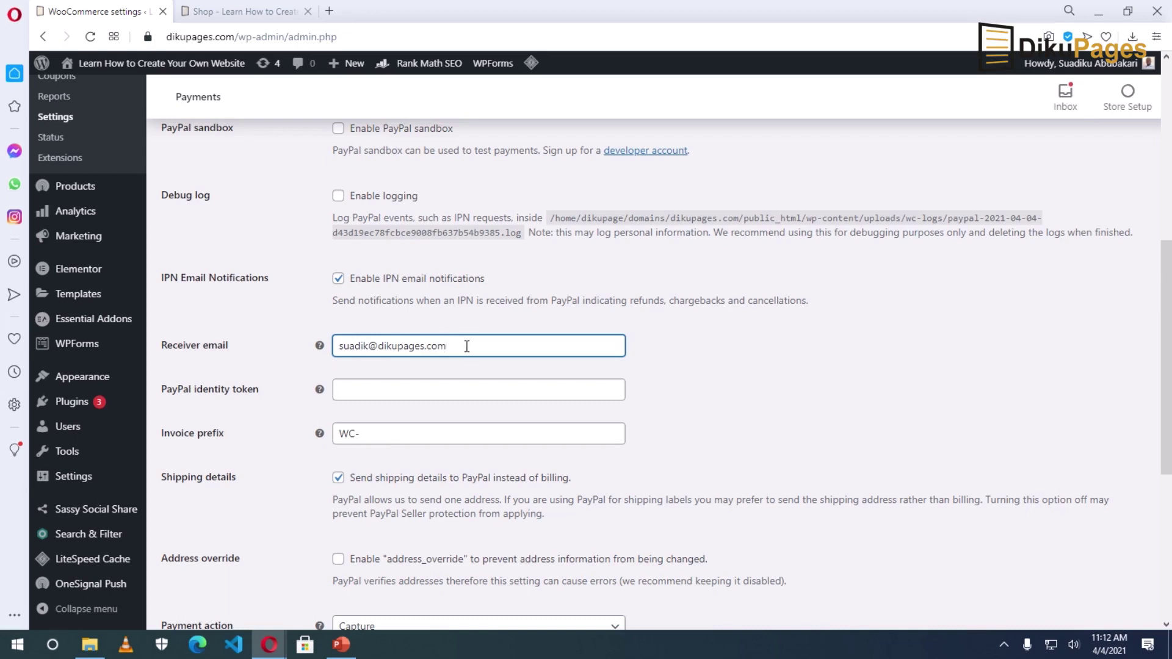
{"action": "left_click_drag", "start_coordinate": [469, 346], "coordinate": [308, 346]}
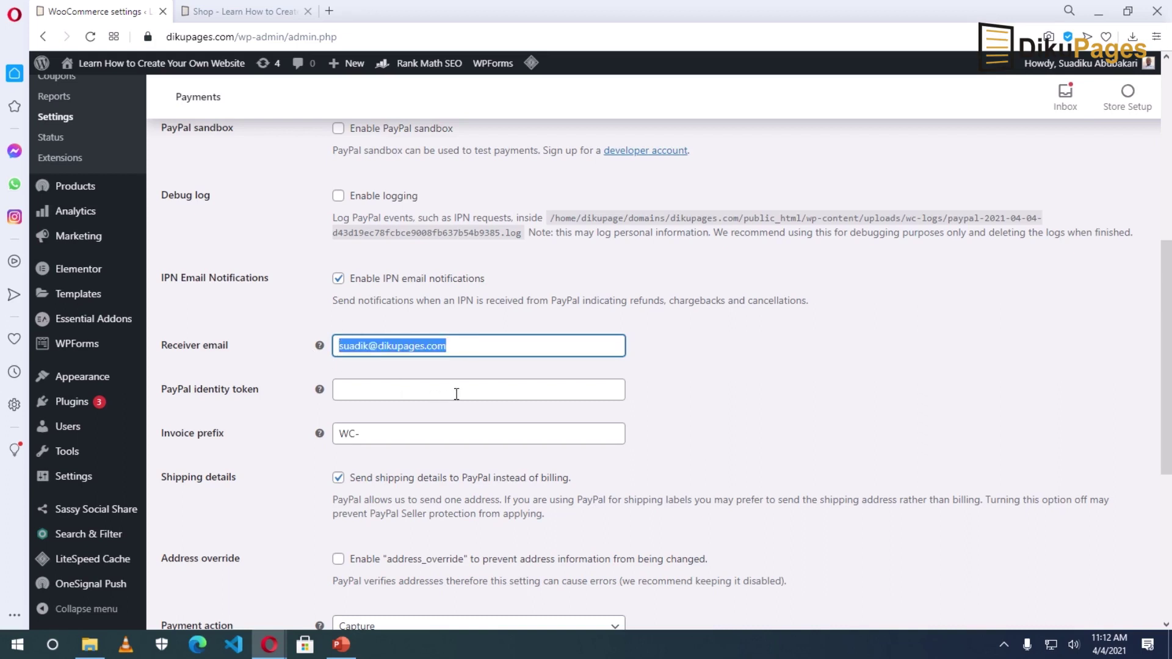
{"action": "left_click", "coordinate": [465, 346]}
Step: Save the PayPal Standard settings
{"action": "scroll", "coordinate": [431, 390], "scroll_direction": "up", "scroll_amount": 3}
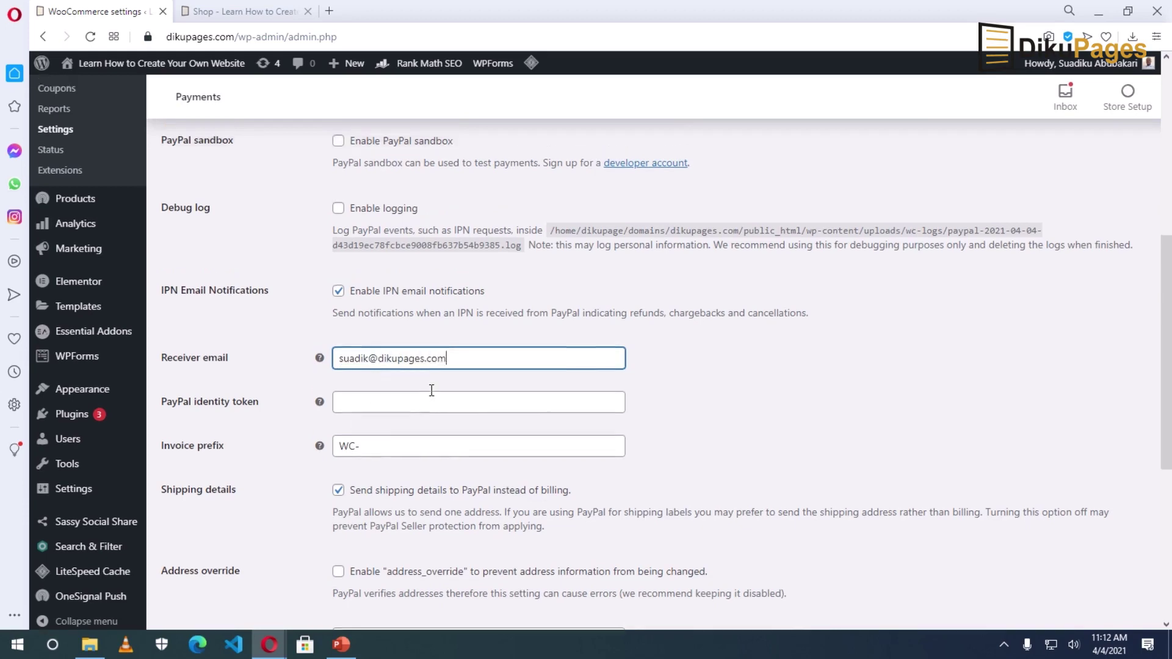
{"action": "scroll", "coordinate": [468, 432], "scroll_direction": "down", "scroll_amount": 3}
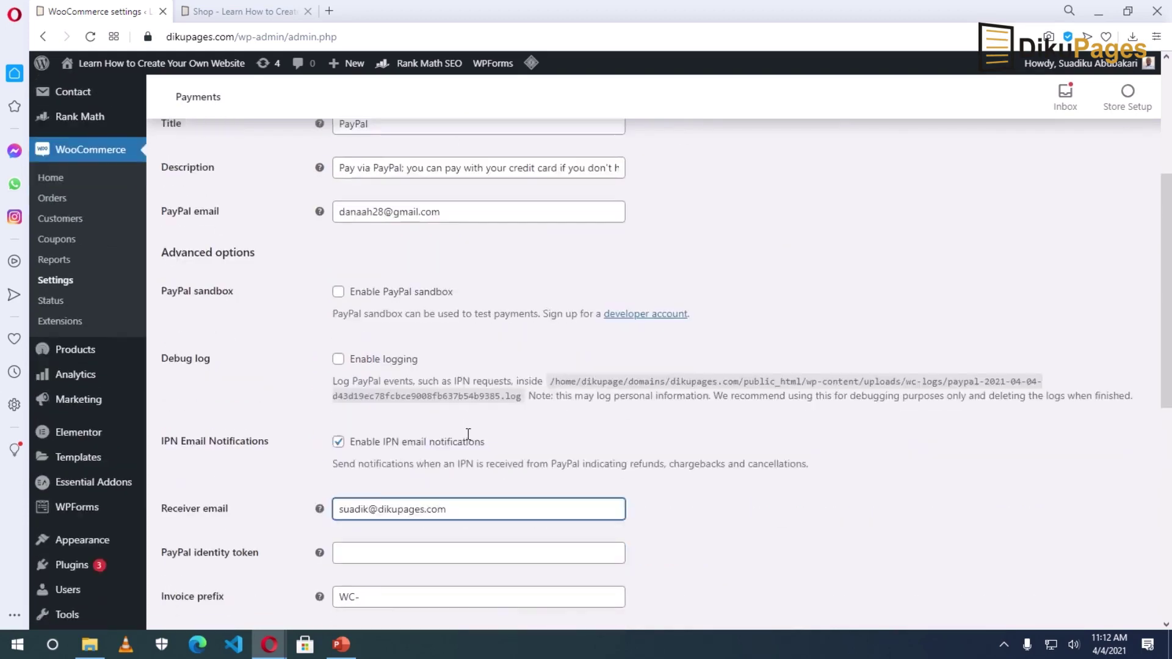
{"action": "scroll", "coordinate": [470, 422], "scroll_direction": "down", "scroll_amount": 1}
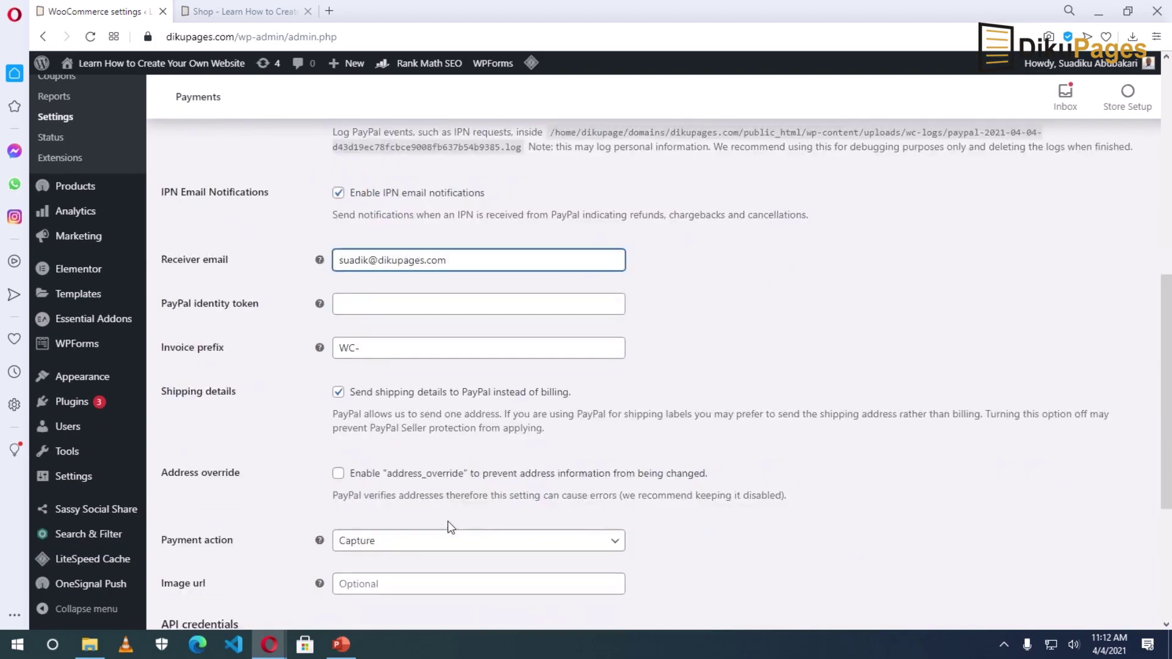
{"action": "scroll", "coordinate": [482, 452], "scroll_direction": "down", "scroll_amount": 4}
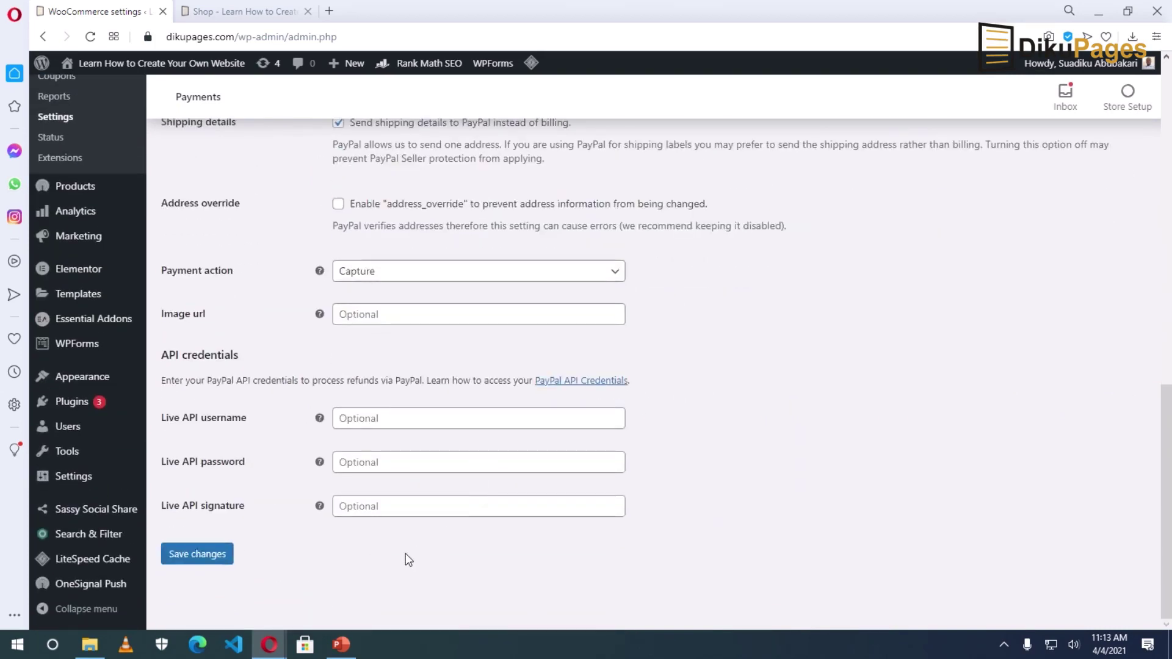
{"action": "left_click", "coordinate": [194, 554]}
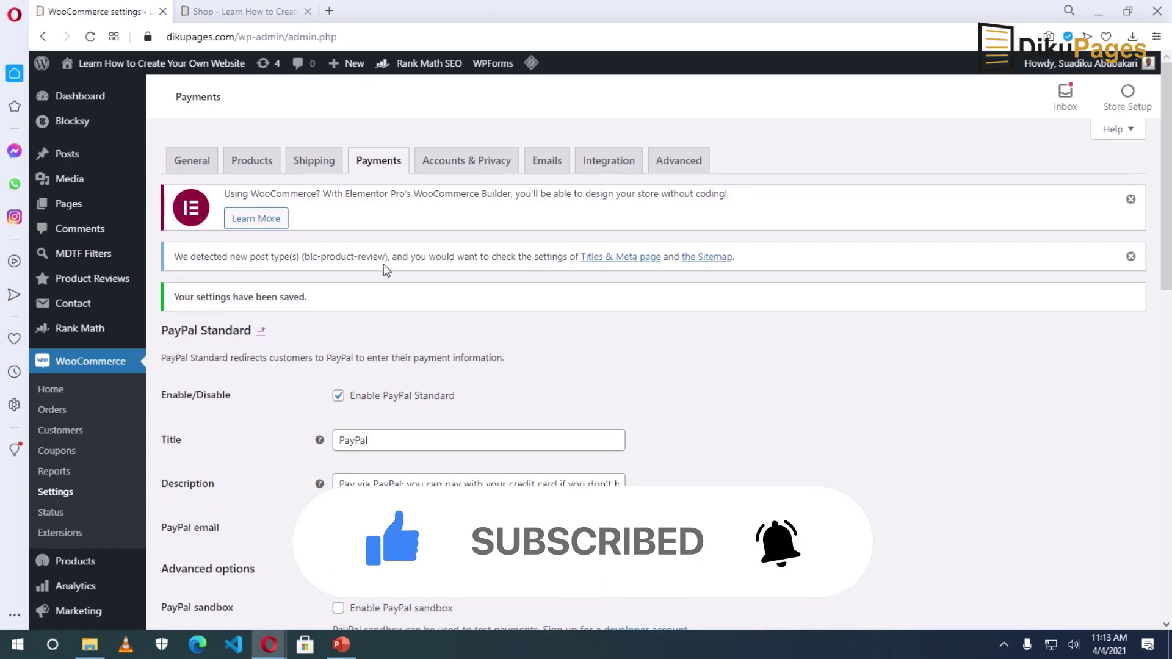
Step: Enable Cash on delivery from the payment methods list and check its title
{"action": "left_click", "coordinate": [380, 162]}
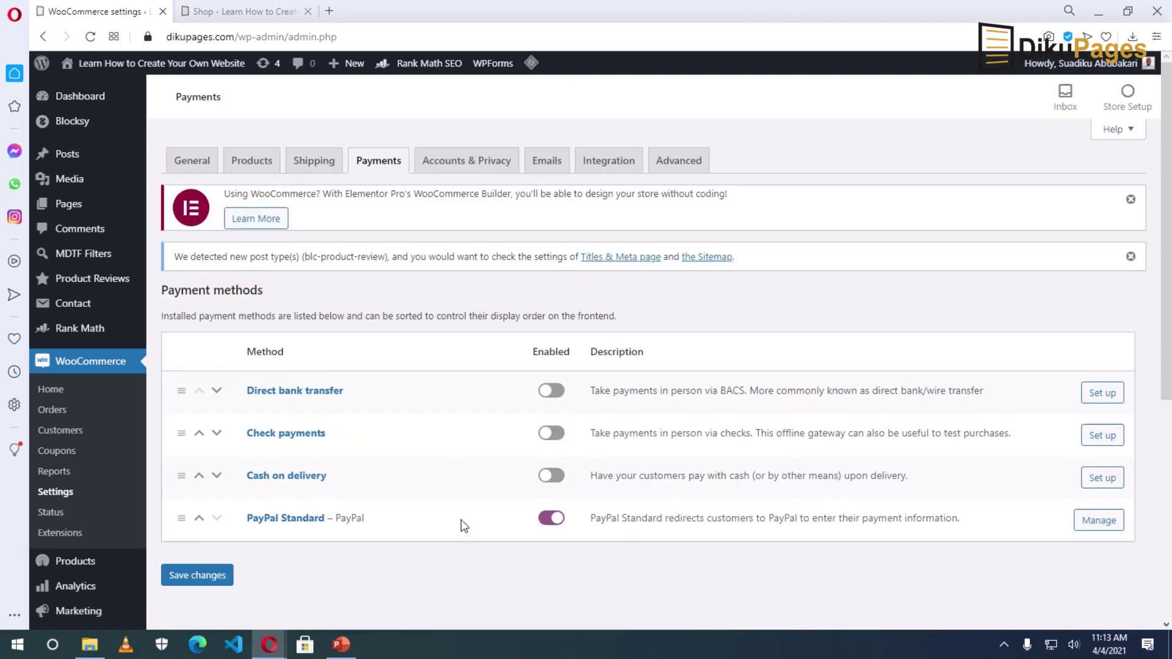
{"action": "left_click", "coordinate": [1103, 478]}
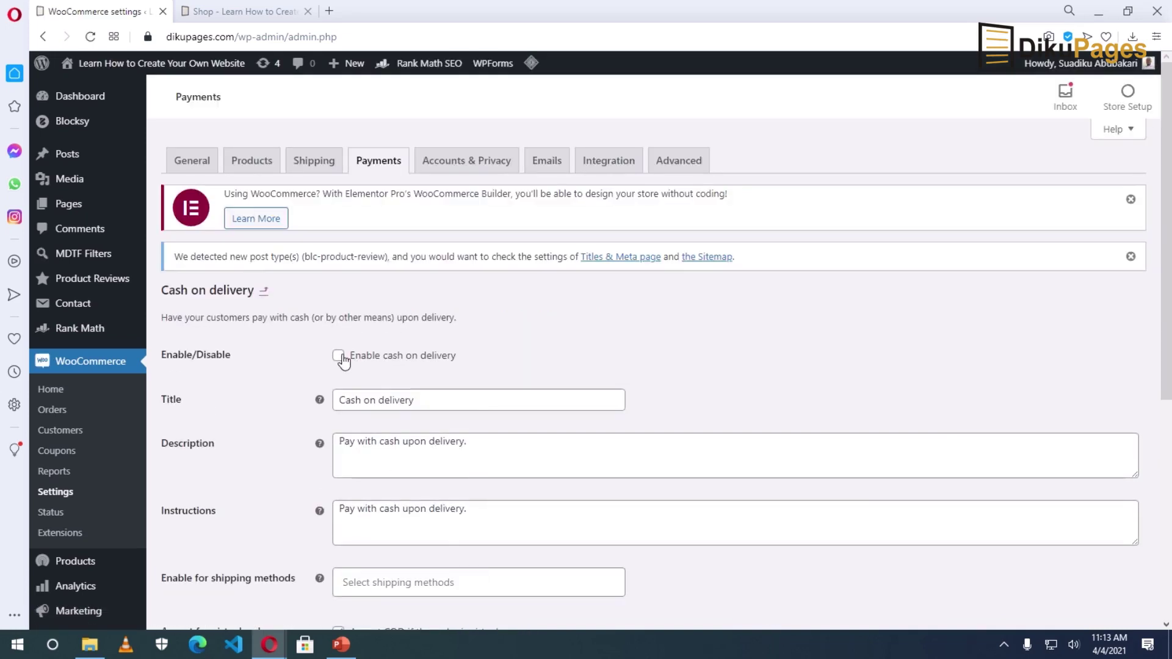
{"action": "left_click", "coordinate": [339, 357]}
{"action": "left_click", "coordinate": [473, 403]}
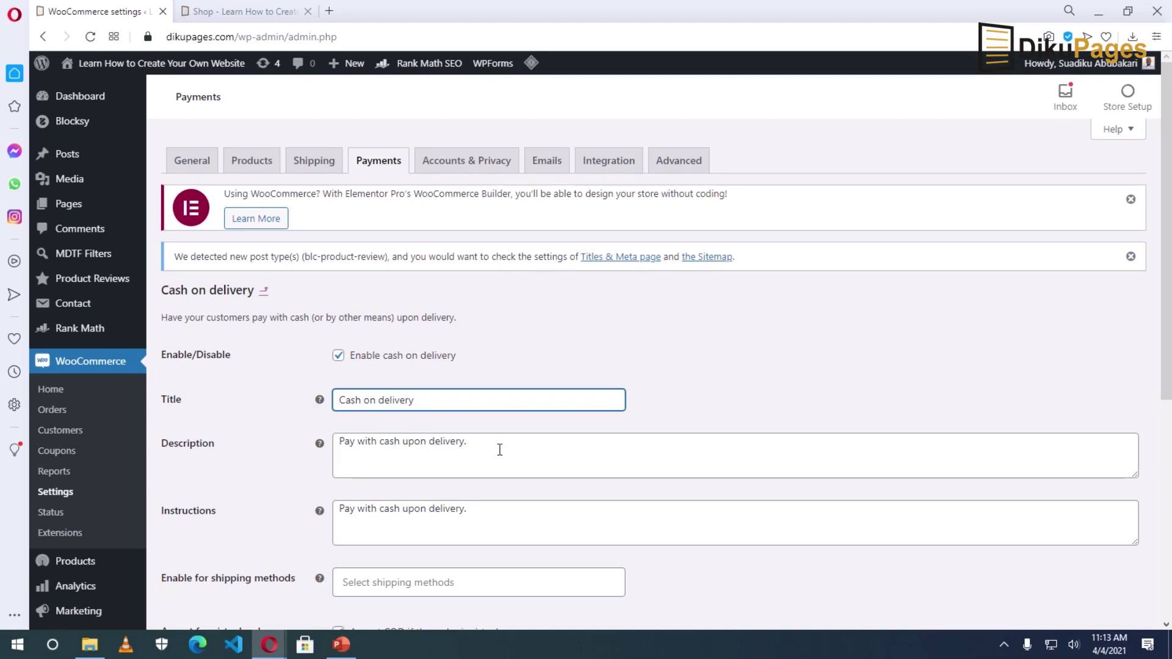
Step: Stop accepting COD for virtual orders, save, and return to the payment methods list
{"action": "scroll", "coordinate": [483, 518], "scroll_direction": "down", "scroll_amount": 3}
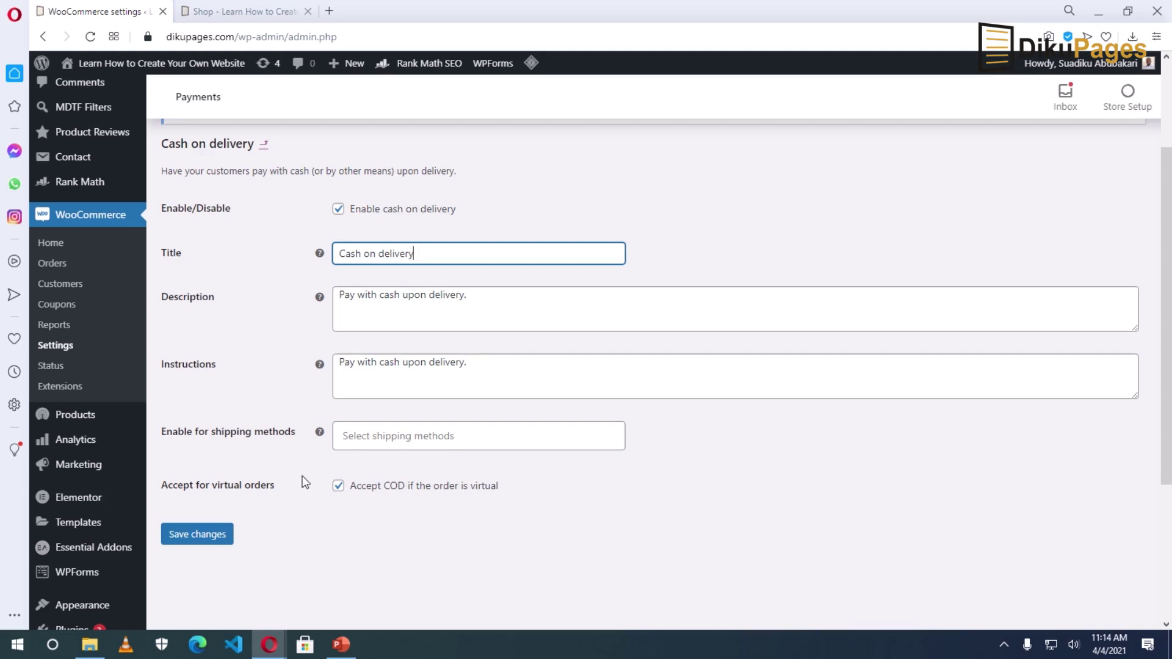
{"action": "left_click", "coordinate": [339, 487]}
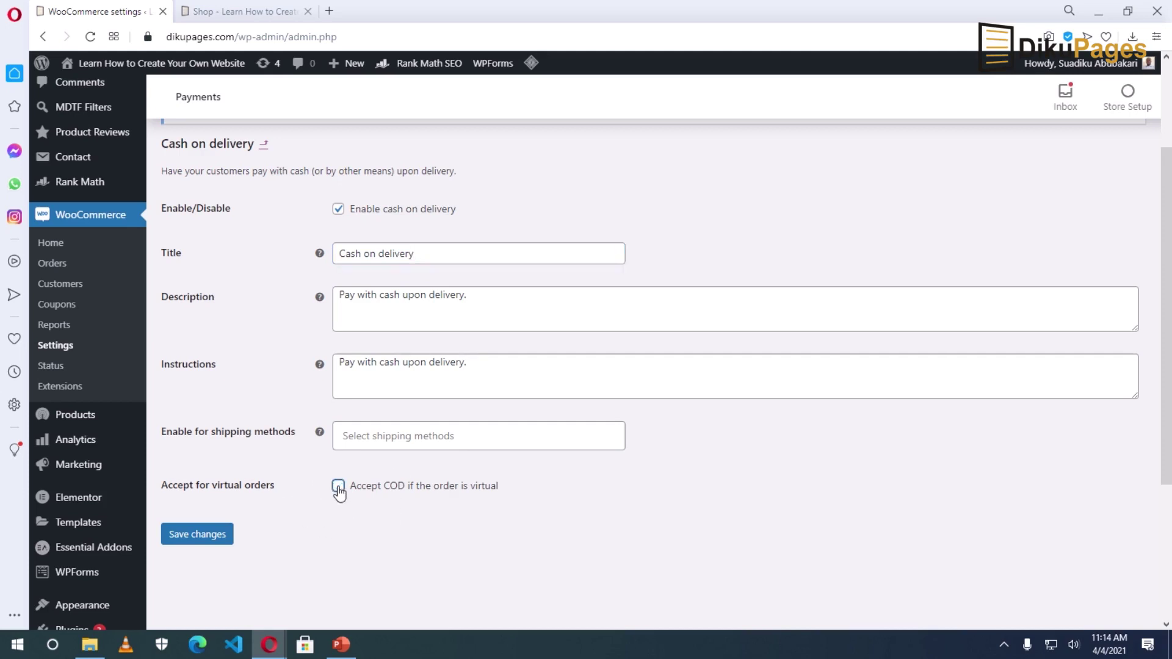
{"action": "left_click", "coordinate": [205, 534]}
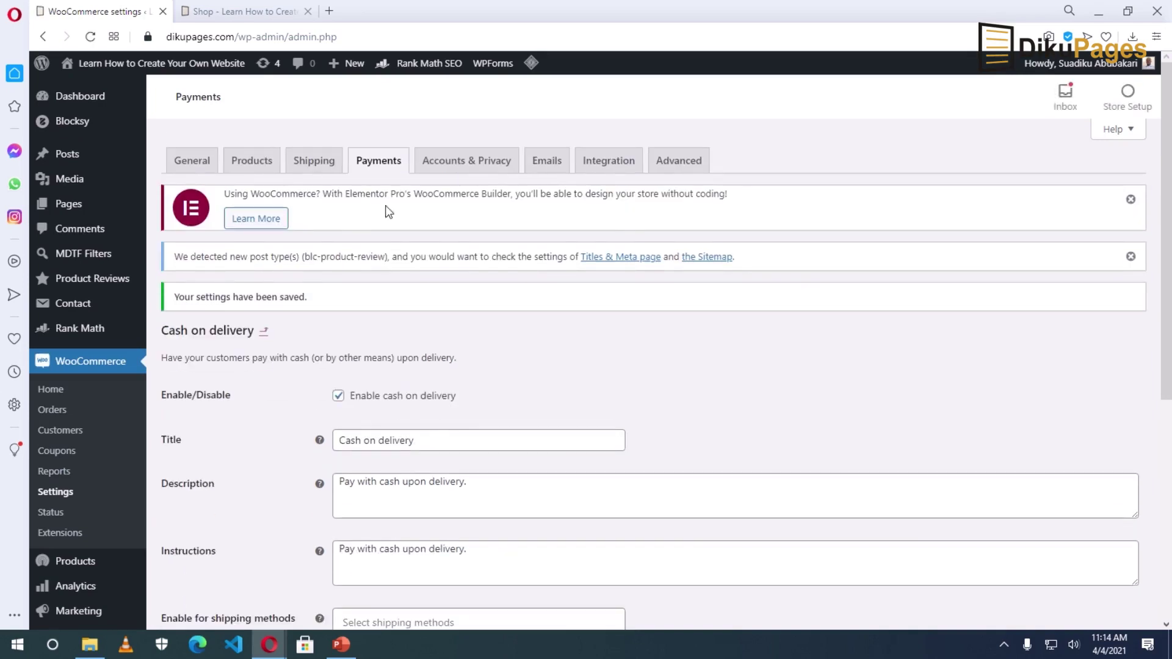
{"action": "left_click", "coordinate": [378, 162]}
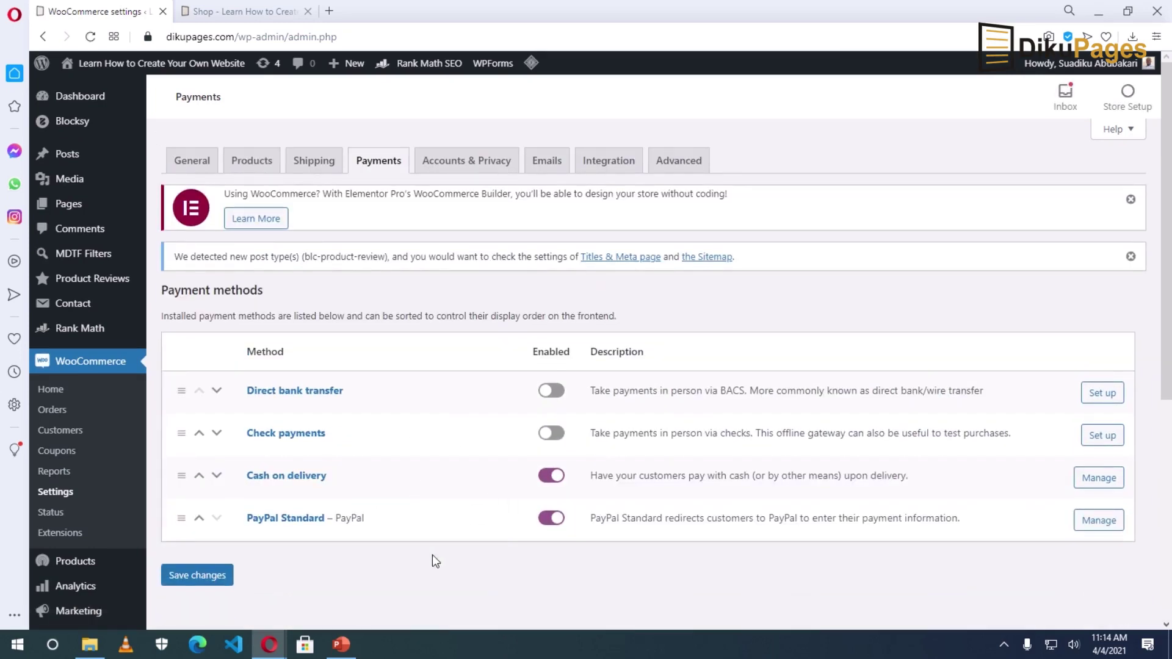
{"action": "left_click", "coordinate": [226, 18]}
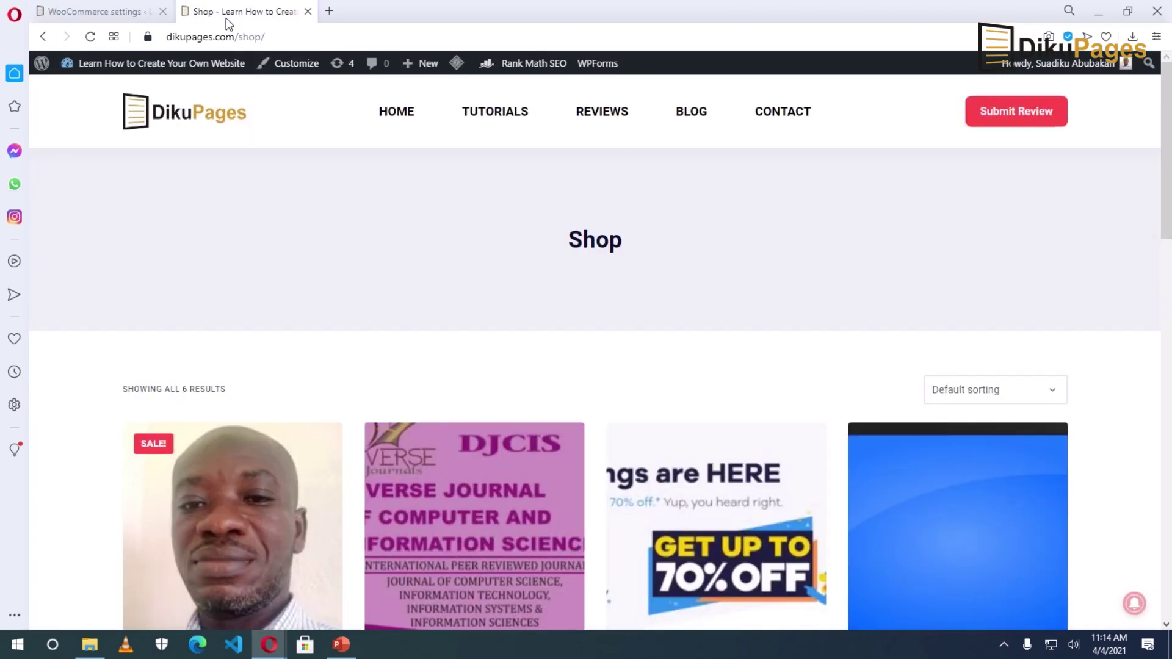
Step: Add the Sports Watch to the cart from the Shop page and view the cart
{"action": "scroll", "coordinate": [322, 421], "scroll_direction": "down", "scroll_amount": 9}
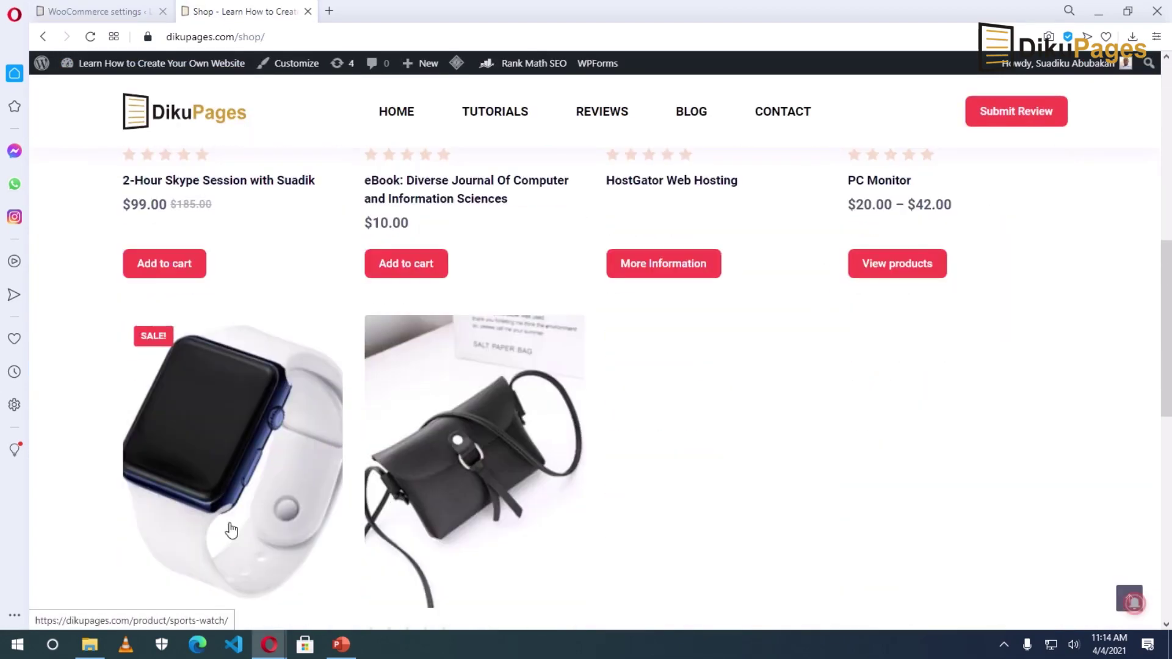
{"action": "left_click", "coordinate": [216, 370]}
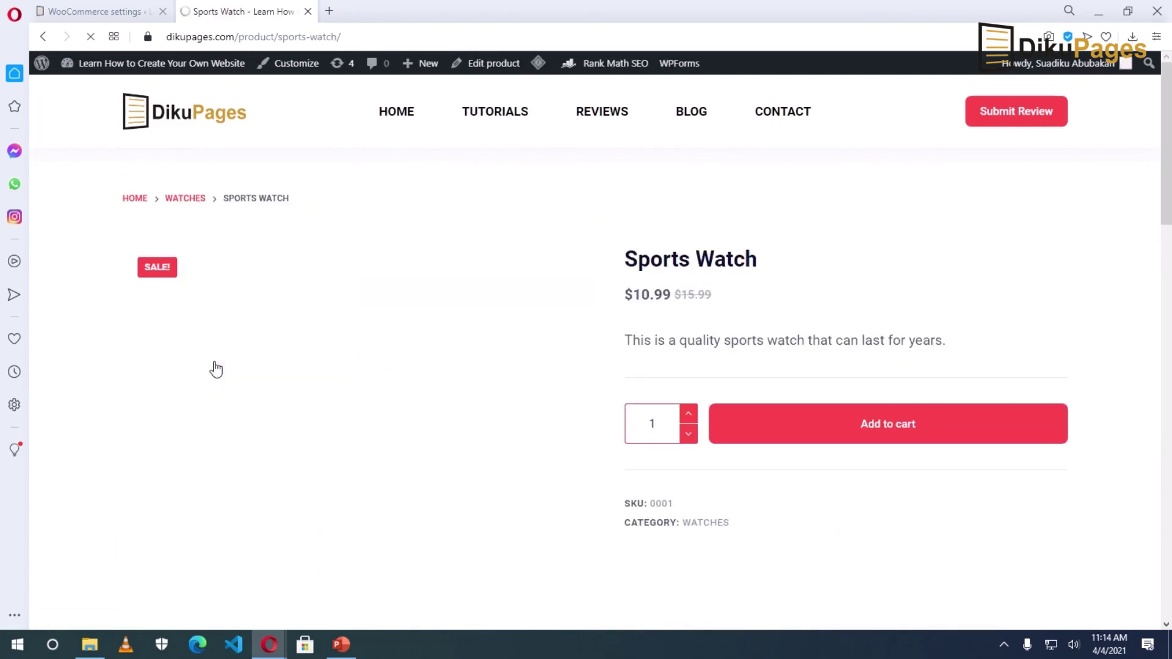
{"action": "left_click", "coordinate": [856, 433]}
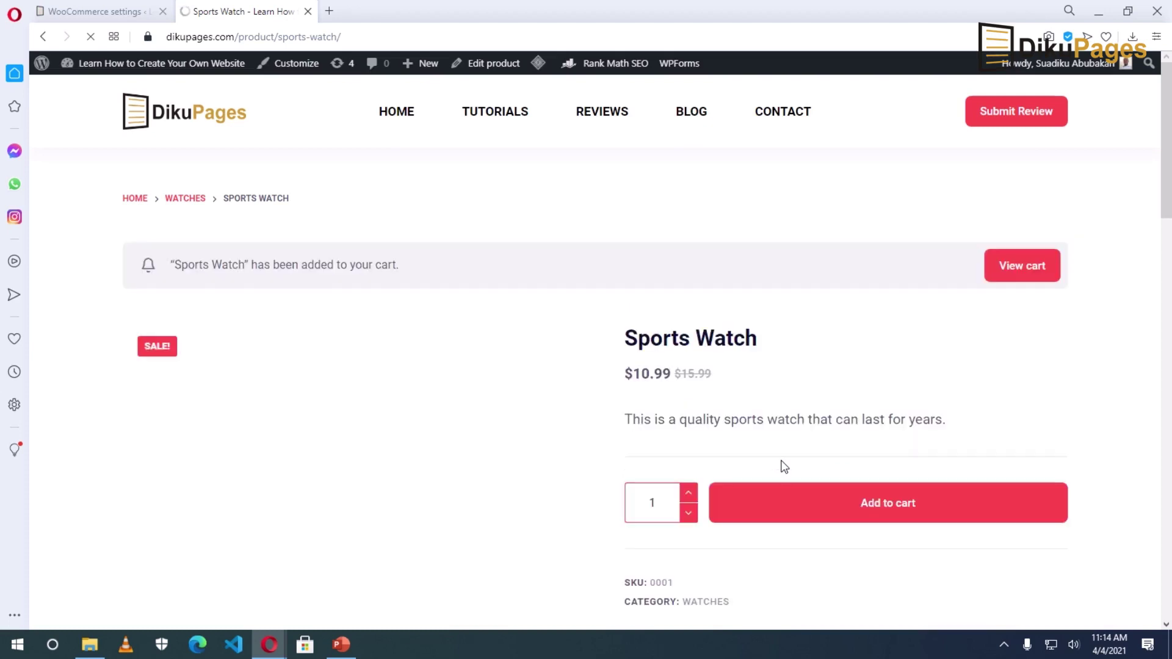
{"action": "left_click", "coordinate": [1027, 272]}
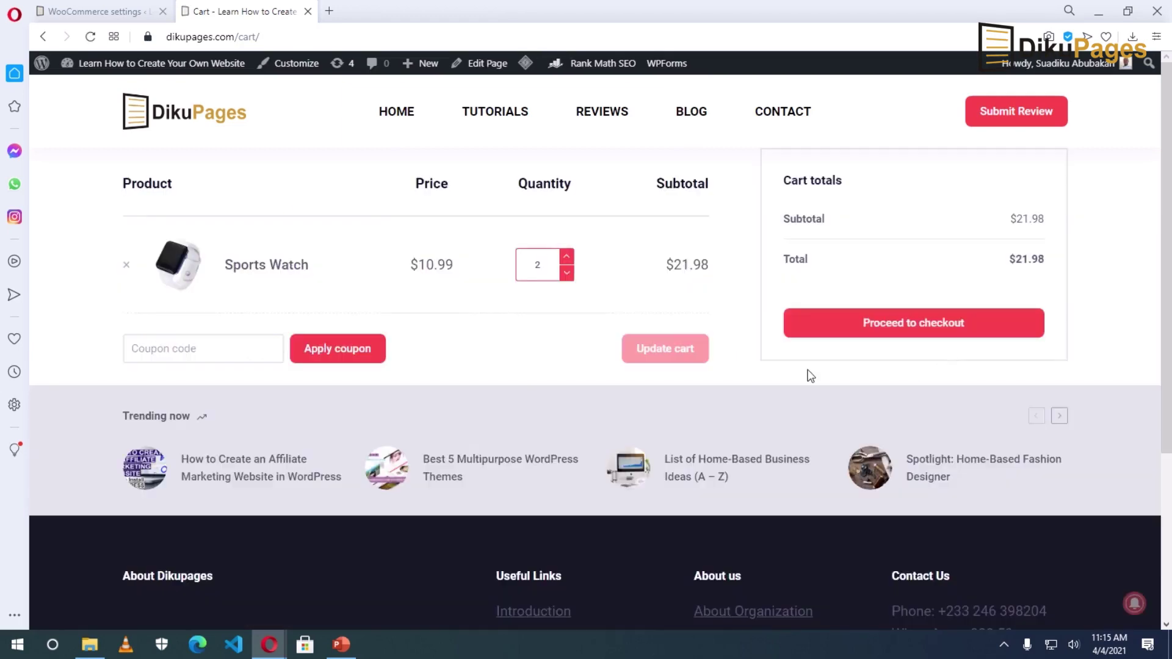
Step: Reduce the Sports Watch quantity to 1, update the cart, and go to checkout
{"action": "left_click", "coordinate": [567, 255]}
{"action": "left_click", "coordinate": [568, 273]}
{"action": "left_click", "coordinate": [568, 274]}
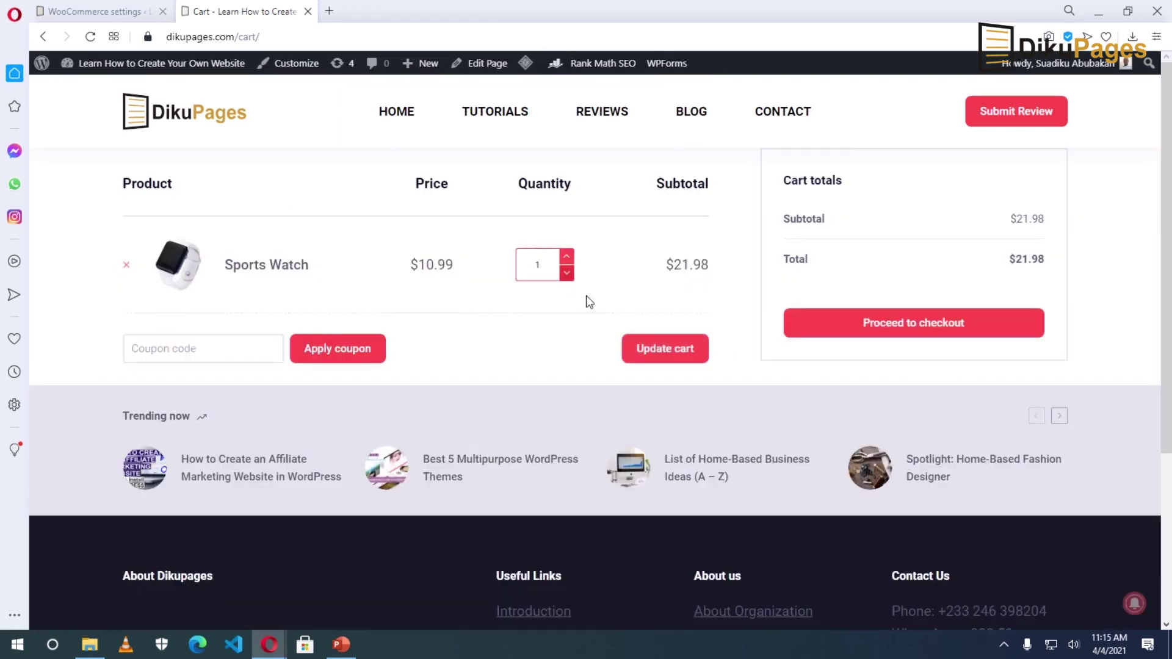
{"action": "left_click", "coordinate": [665, 348]}
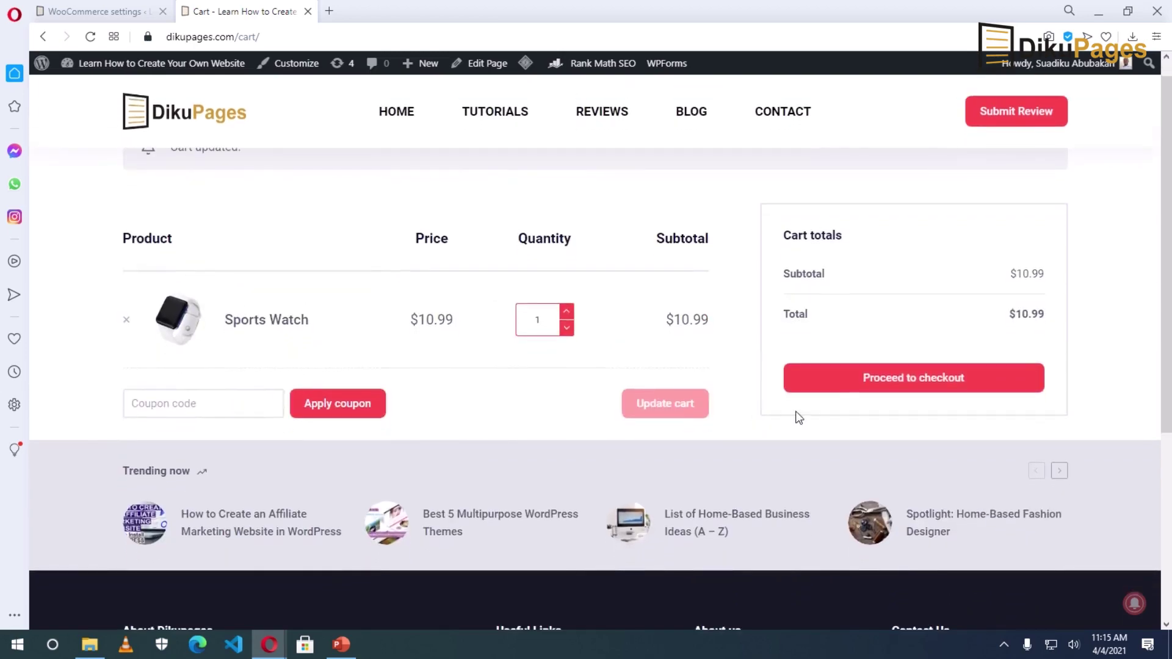
{"action": "left_click", "coordinate": [895, 382]}
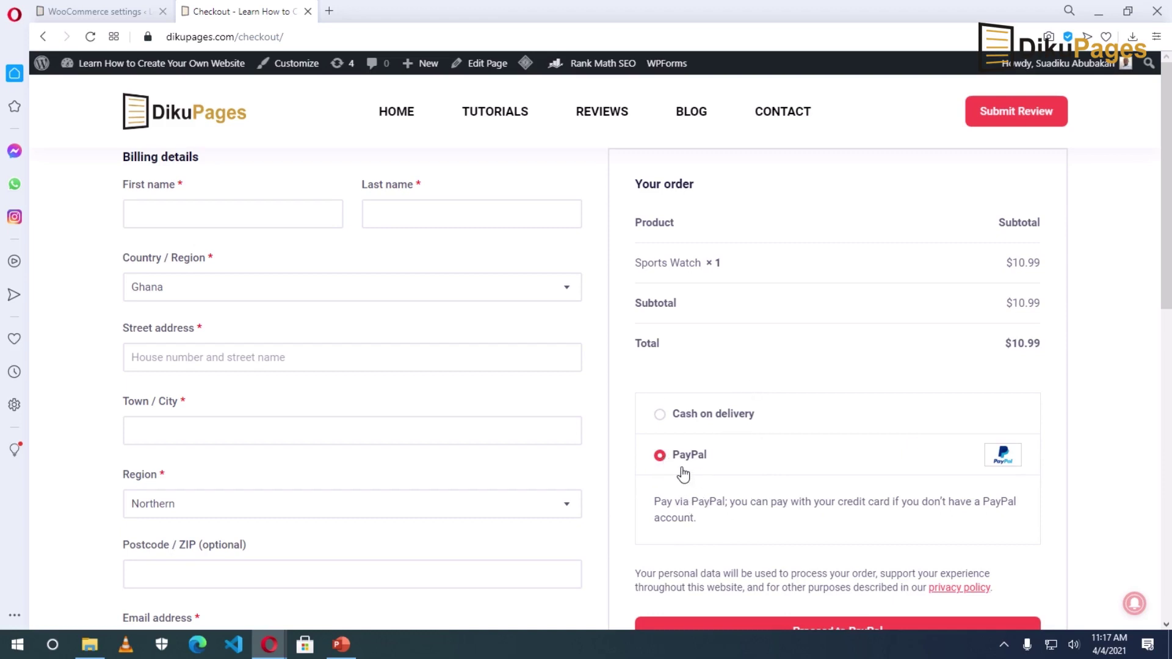
Step: Choose Cash on delivery instead of PayPal for the $10.99 Sports Watch order
{"action": "left_click", "coordinate": [660, 415]}
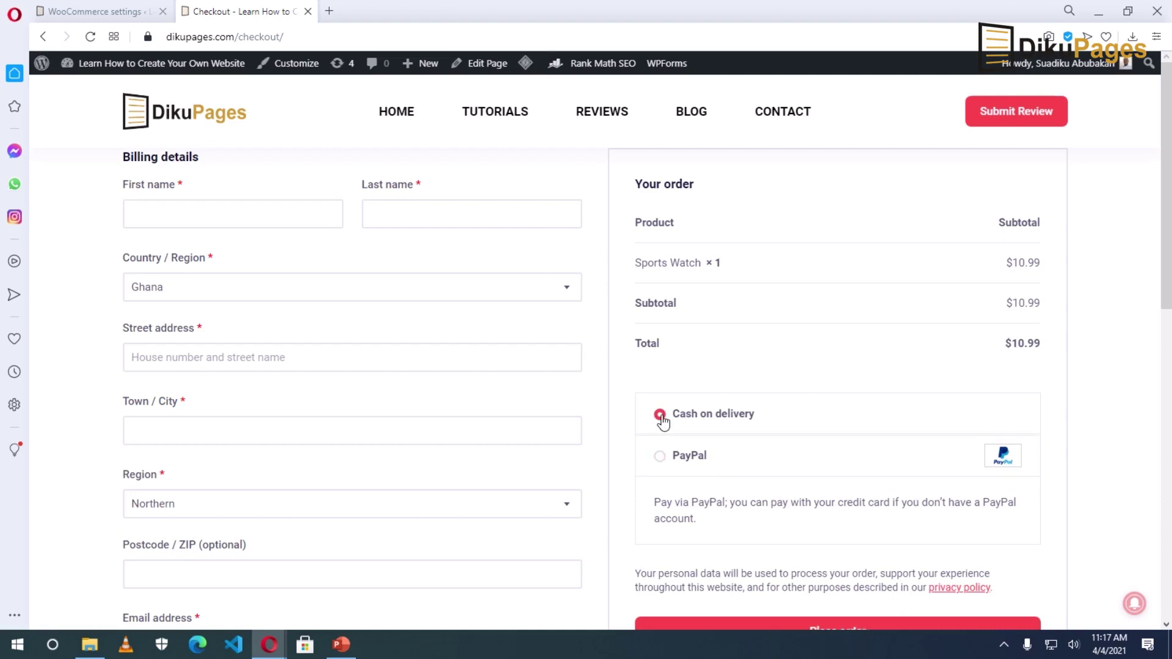